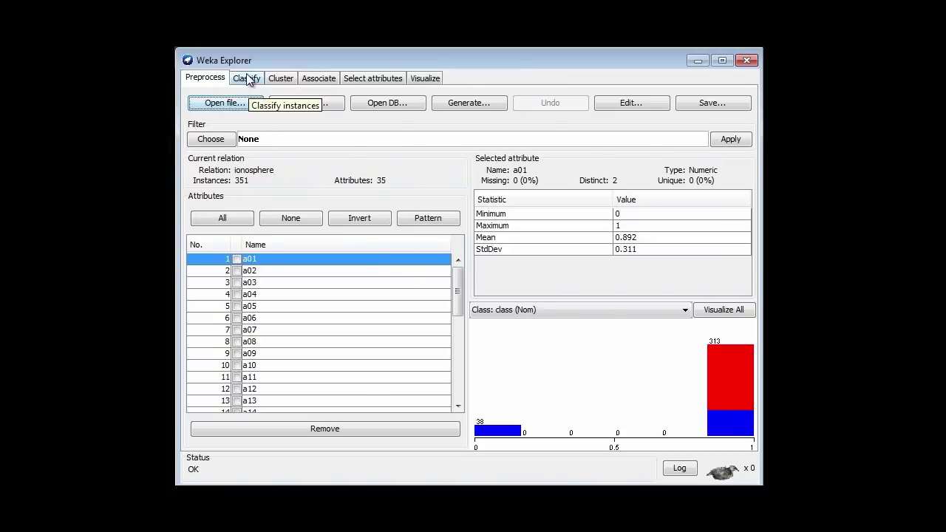
- Check the 91.453% J48 baseline, then view the a03 and a04 histograms (a04 mean 0.044, sd 0.441)
left_click(247, 79)
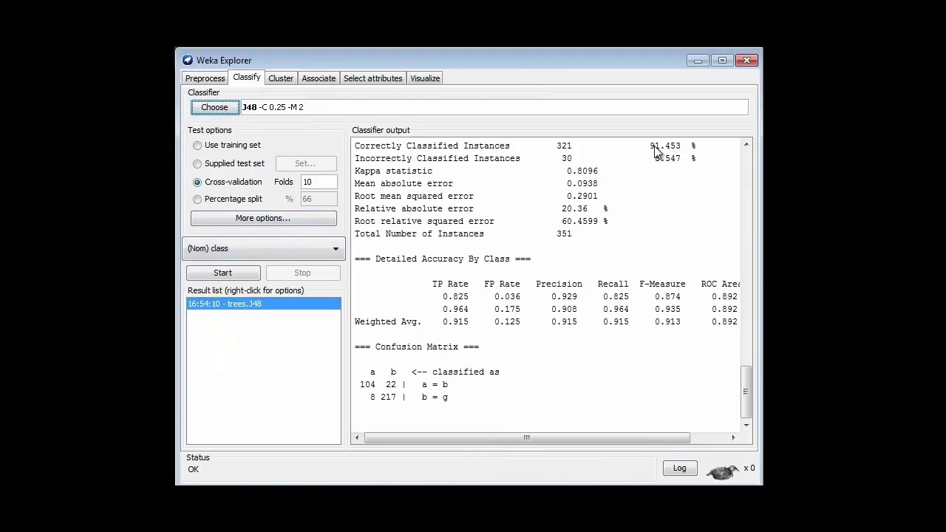
left_click(207, 80)
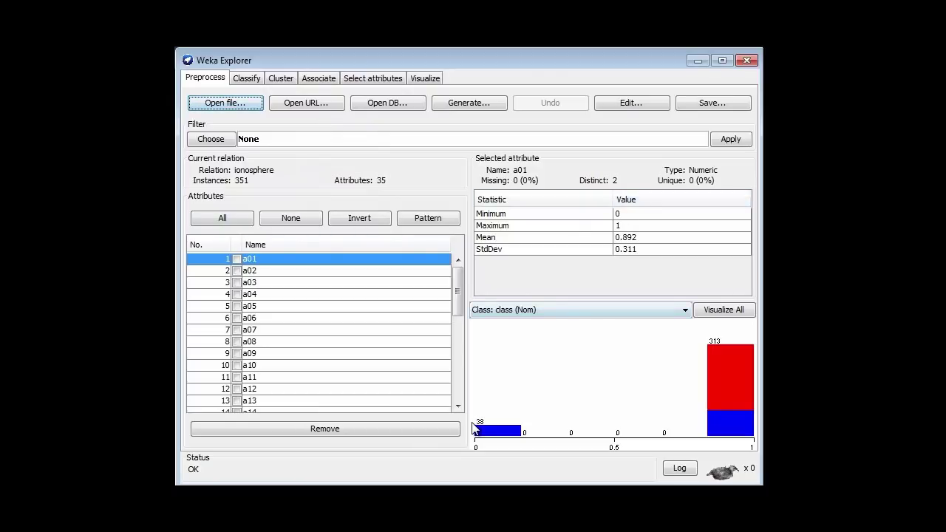
left_click(258, 283)
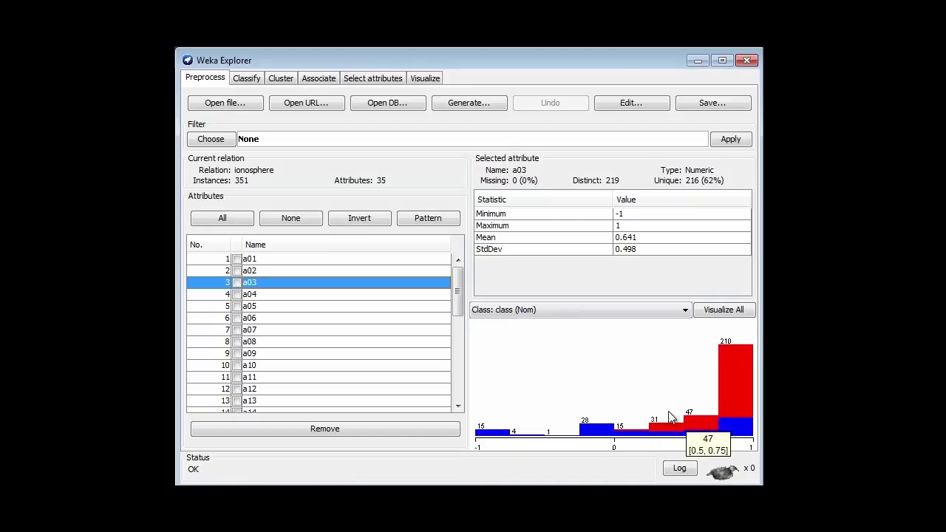
left_click(252, 294)
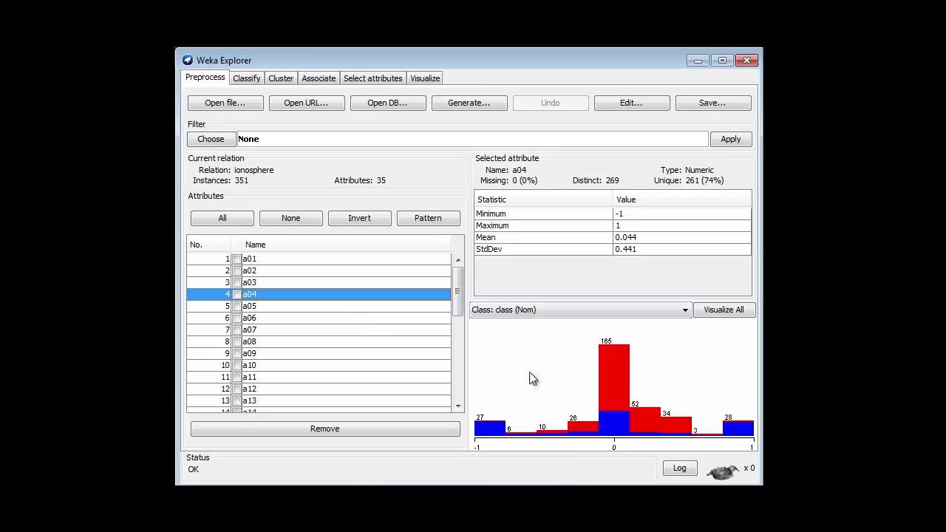
mouse_move(550, 392)
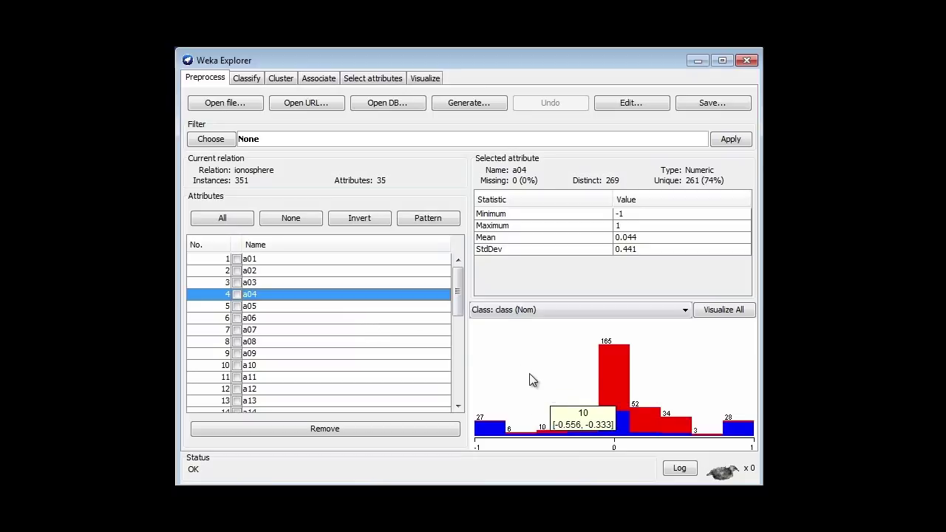
mouse_move(516, 371)
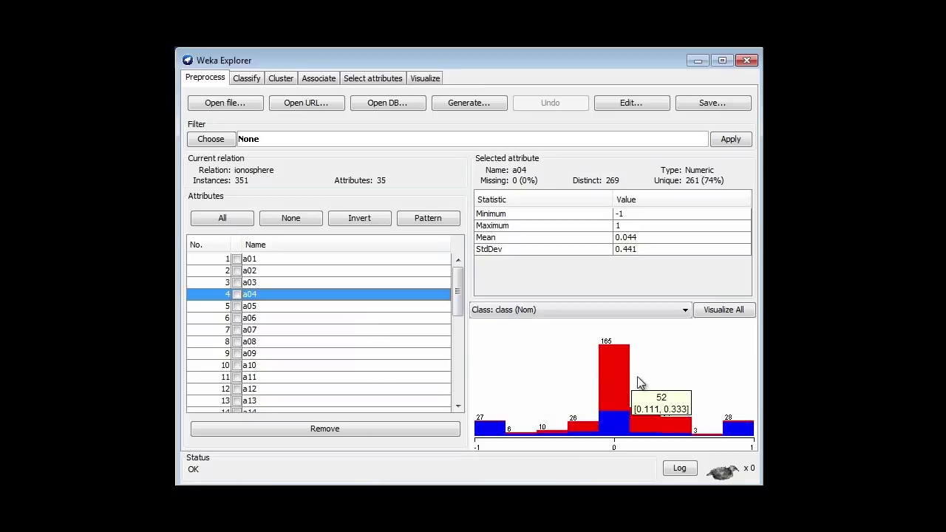
mouse_move(705, 371)
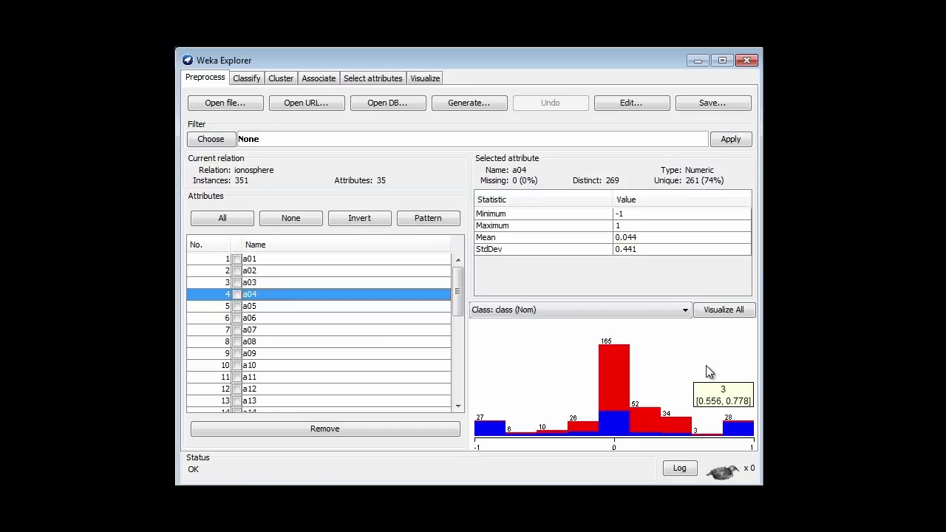
- Pick the unsupervised attribute Discretize filter and change its bins from 10 to 40
left_click(214, 143)
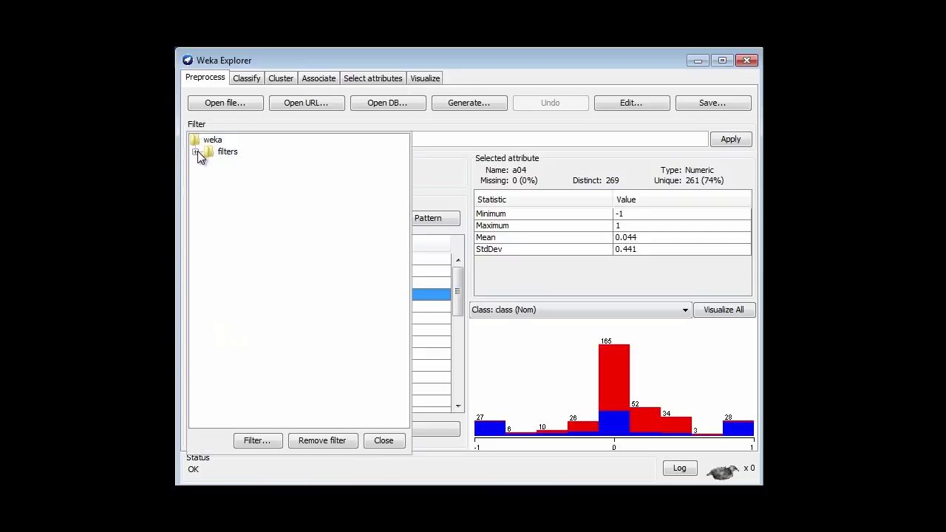
left_click(196, 151)
left_click(209, 199)
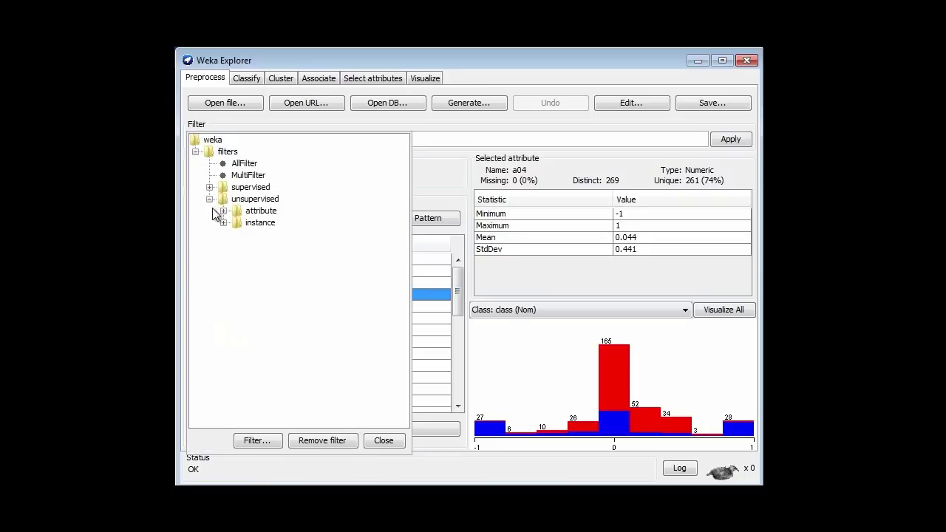
left_click(223, 211)
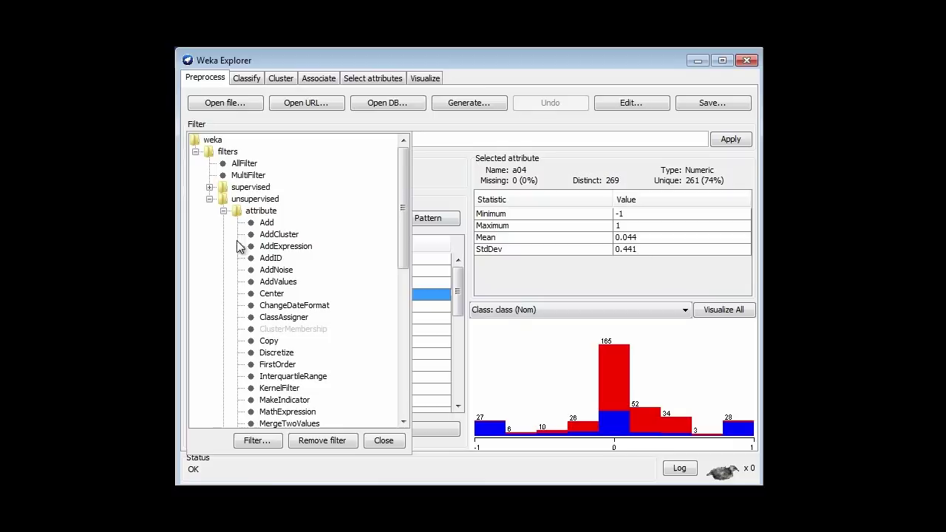
left_click(267, 355)
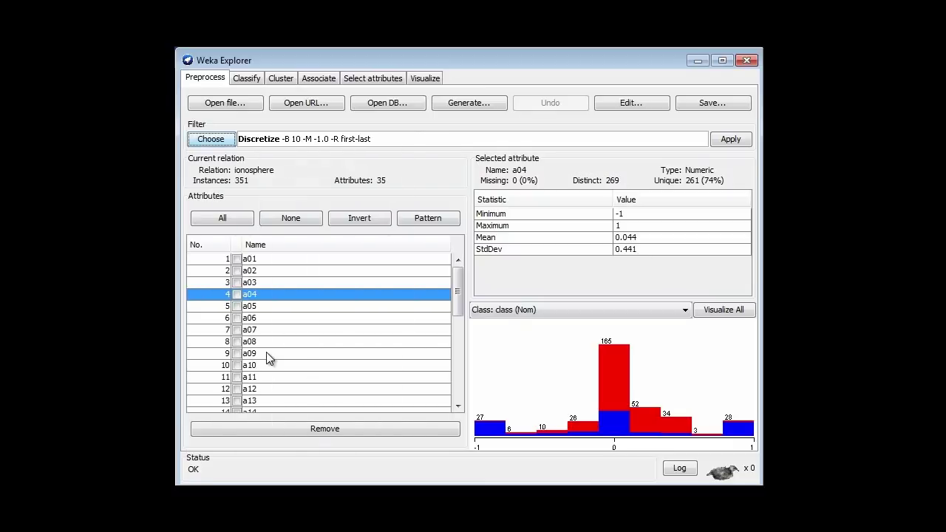
left_click(269, 143)
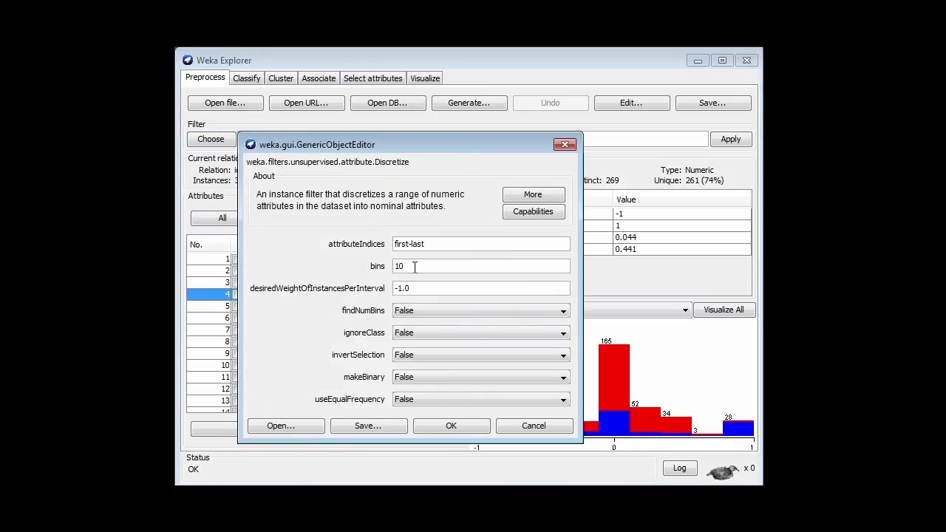
left_click_drag(415, 266, 378, 265)
type("40")
left_click(450, 426)
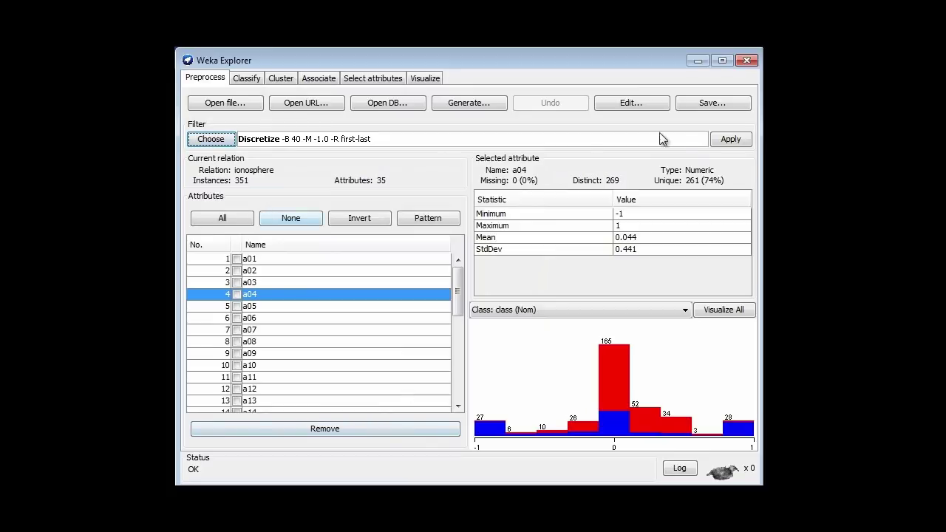
- Apply the 40-bin equal-width Discretize filter and compare the binned histograms of a03 and a04
left_click(730, 140)
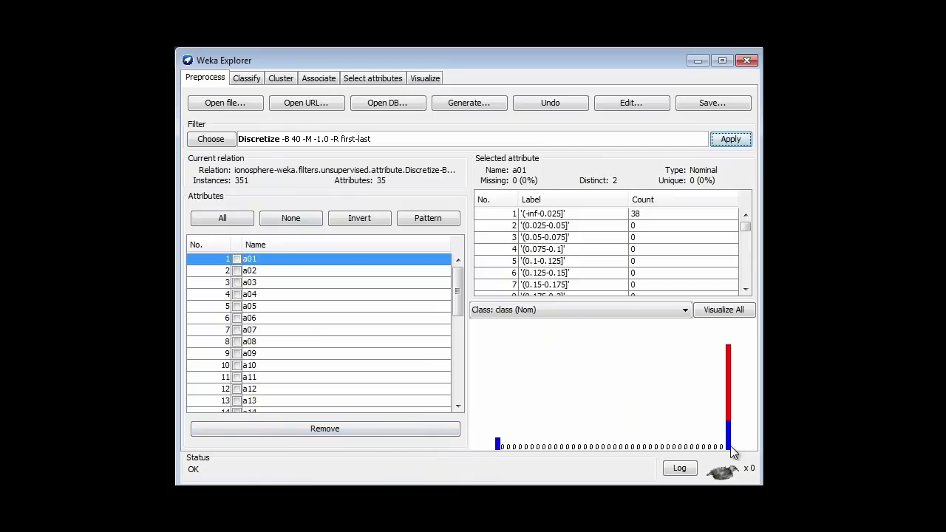
left_click(255, 282)
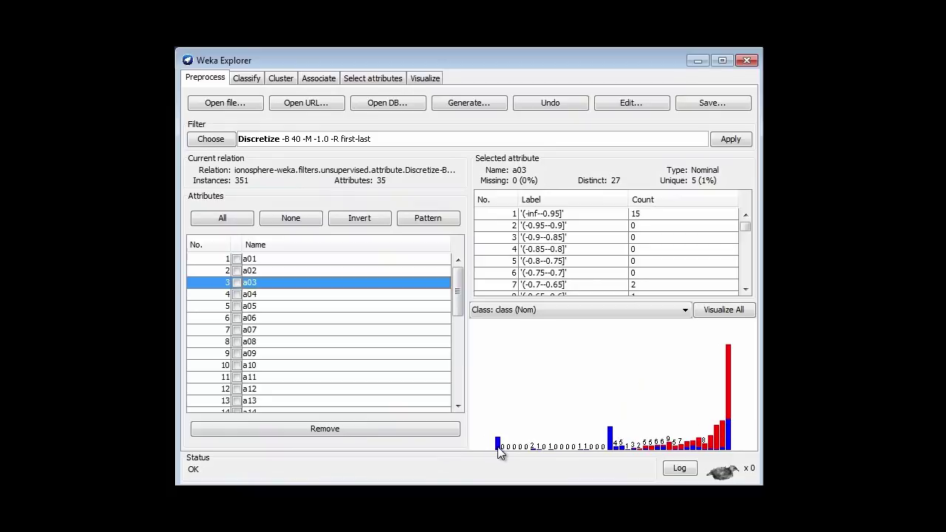
mouse_move(499, 453)
left_click(266, 294)
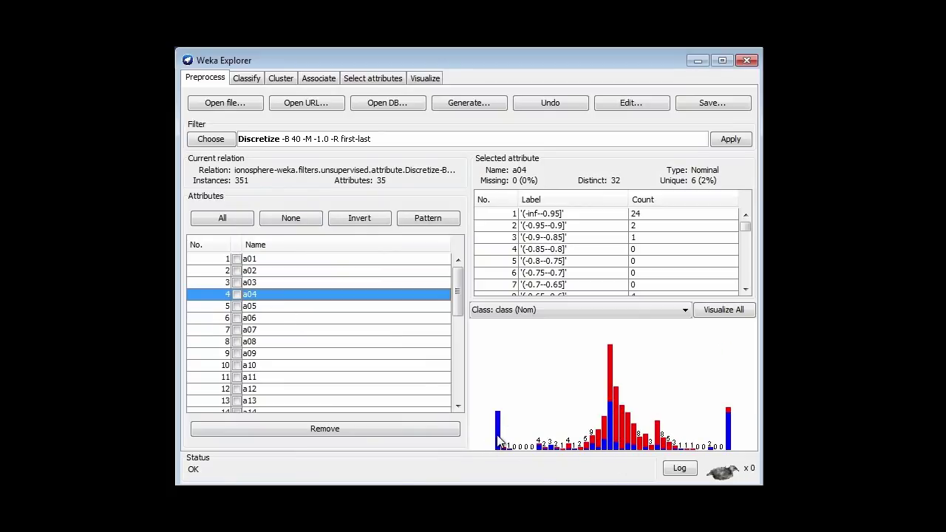
mouse_move(498, 442)
- Undo the discretization and browse the raw data table sorted by a04
left_click(536, 107)
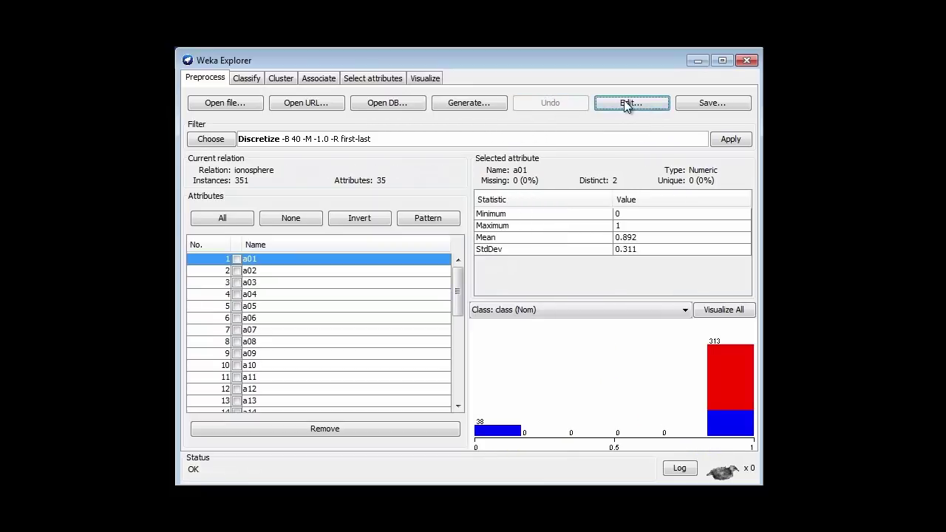
left_click(632, 104)
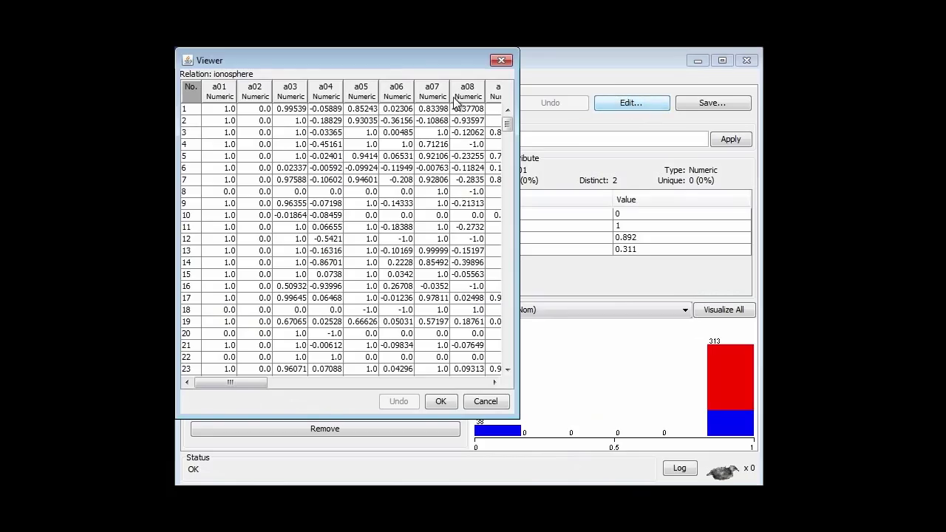
left_click(325, 95)
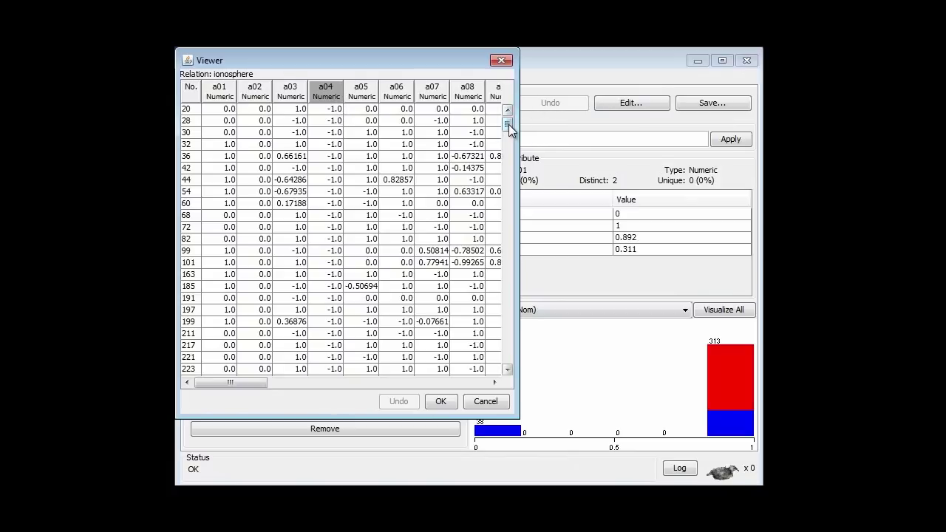
left_click_drag(507, 124, 510, 322)
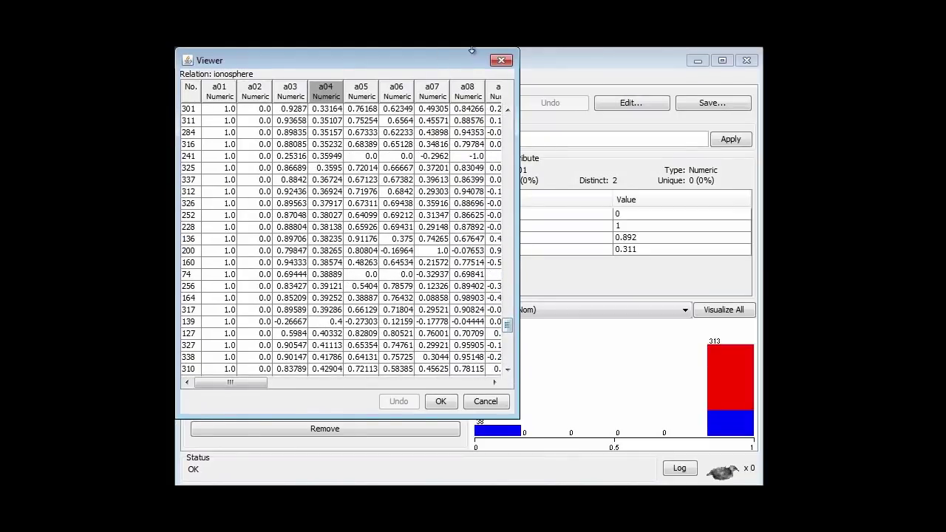
left_click(501, 60)
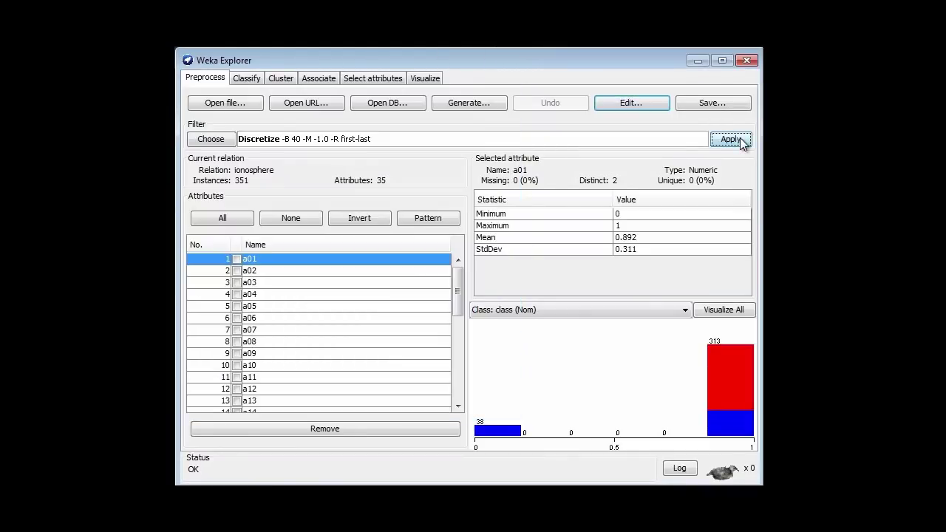
- Reapply the 40-bin filter and cross-validate J48 on it, getting 308 correct (87.7493%)
left_click(742, 143)
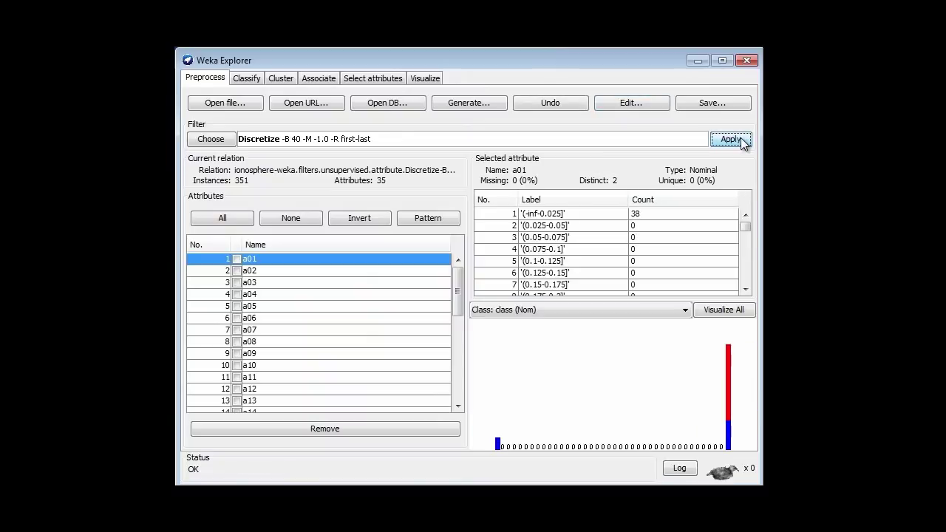
left_click(235, 81)
left_click(225, 275)
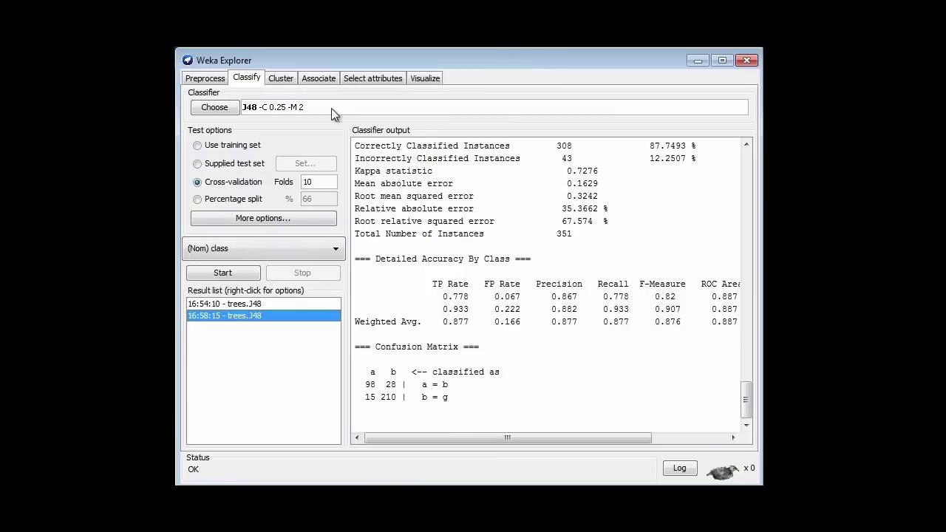
- Change the Discretize filter's bins from 40 to 2
left_click(205, 78)
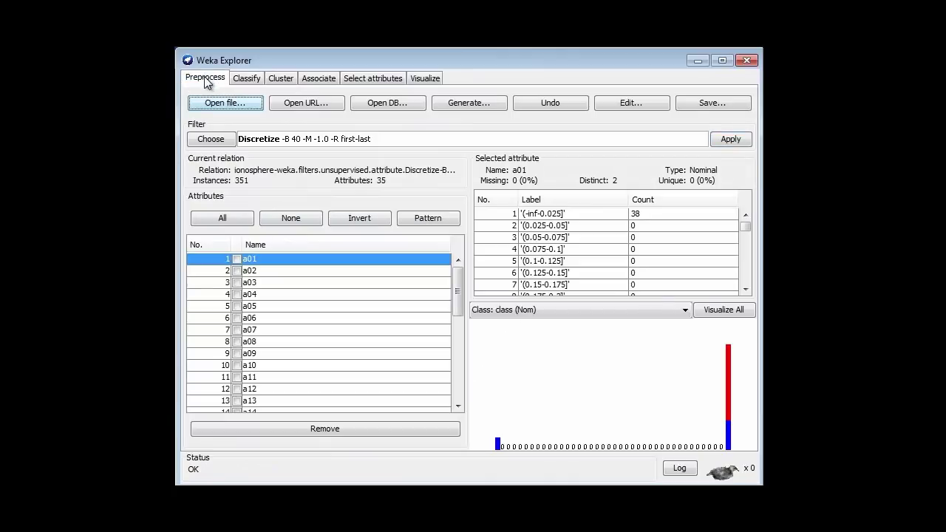
left_click(325, 142)
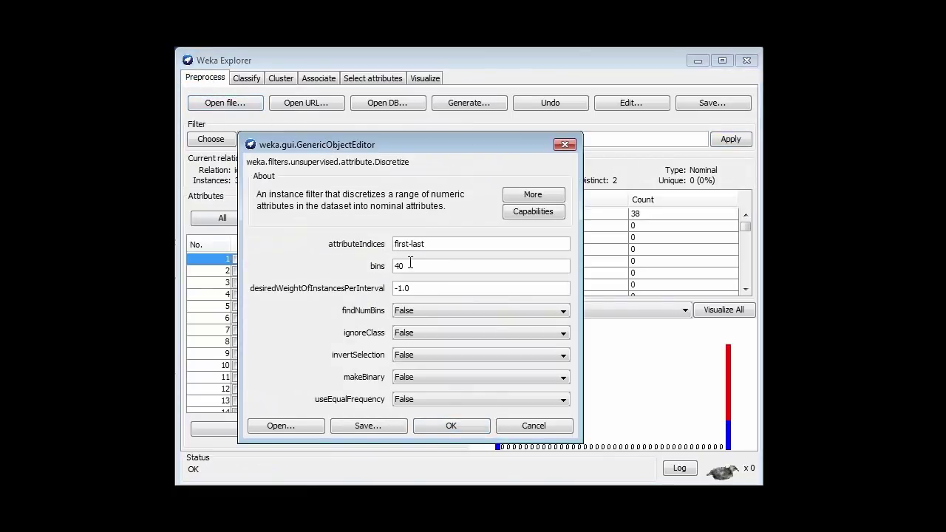
left_click_drag(410, 264, 378, 268)
type("2")
left_click(469, 429)
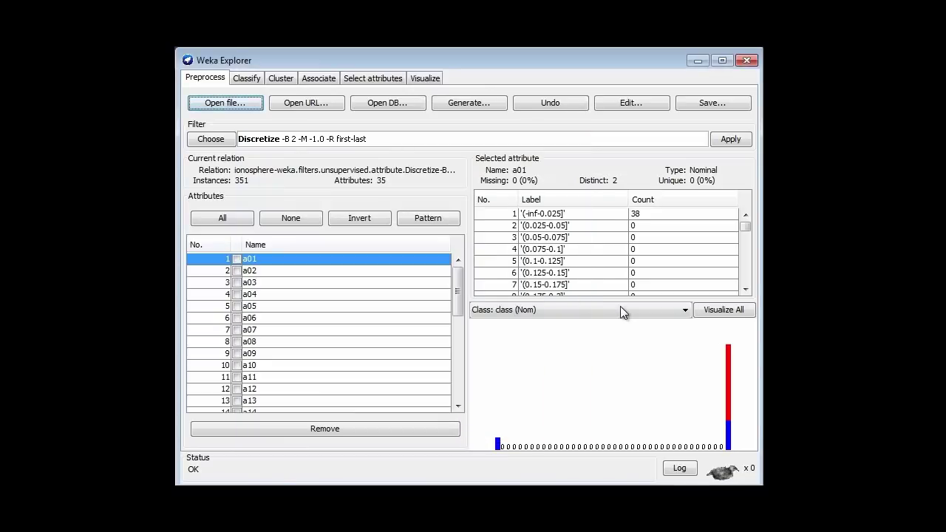
- Apply 2-bin discretization to the original data, check a03 and a04, and cross-validate J48 (90.8832%)
left_click(553, 103)
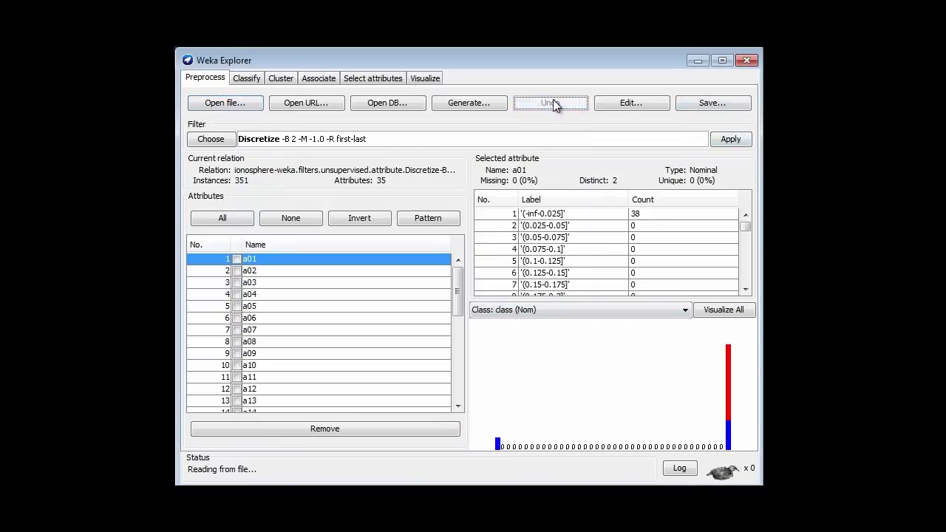
left_click(732, 139)
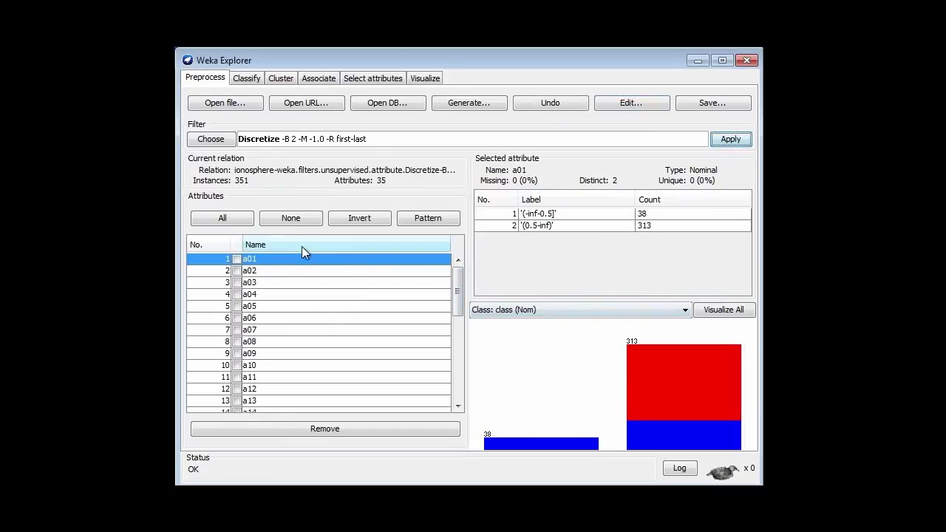
left_click(259, 283)
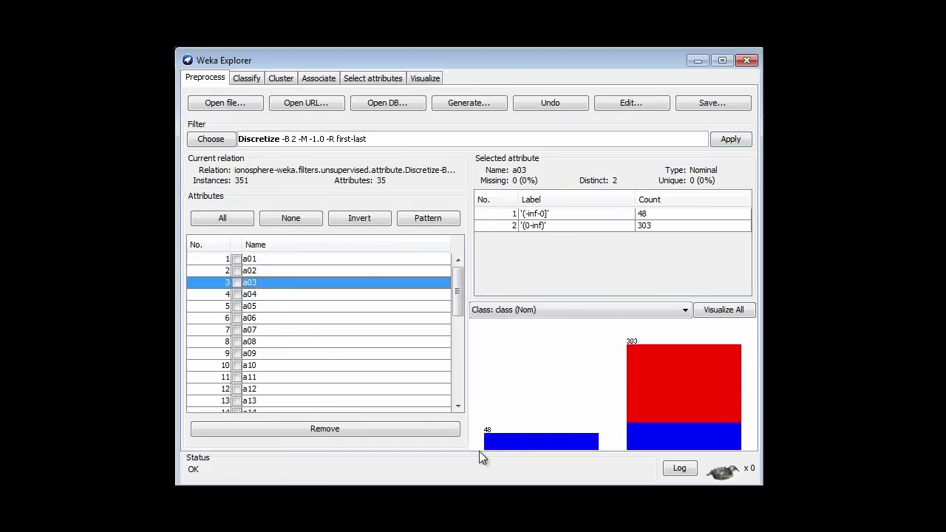
left_click(272, 296)
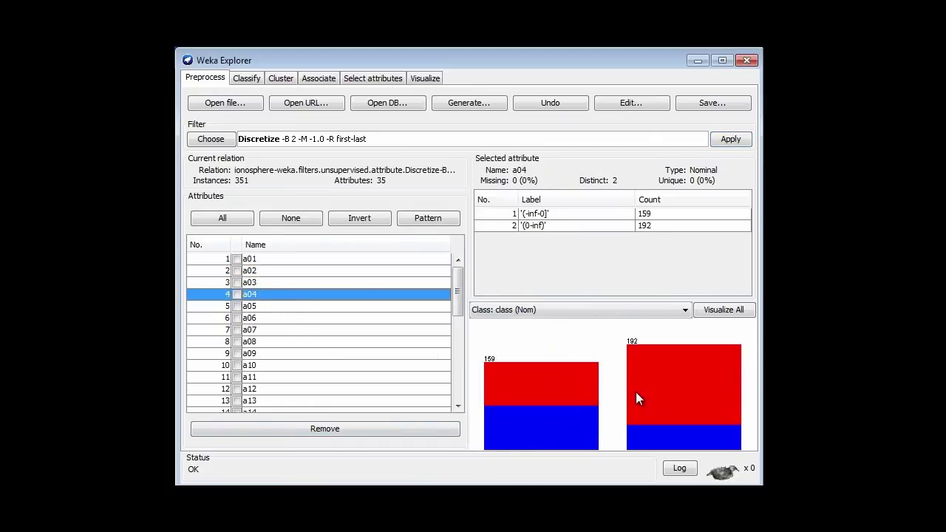
mouse_move(636, 395)
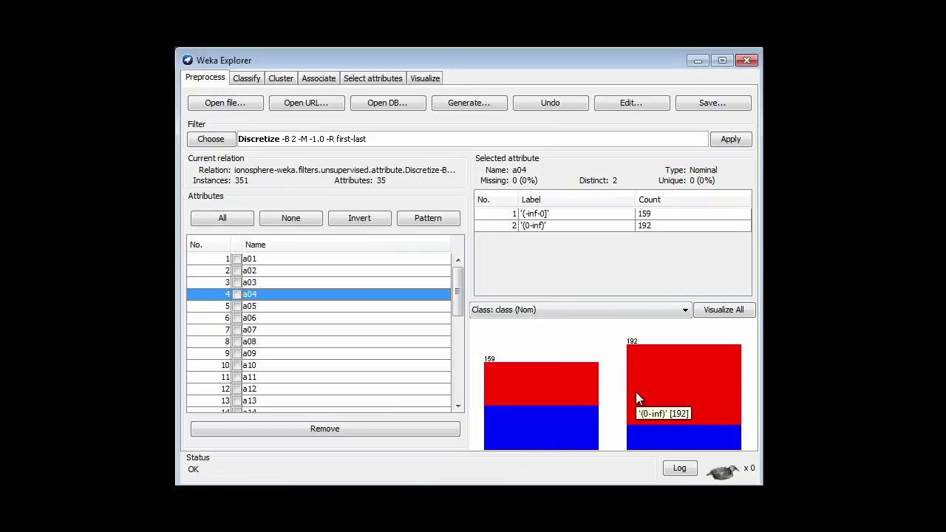
left_click(247, 77)
left_click(249, 273)
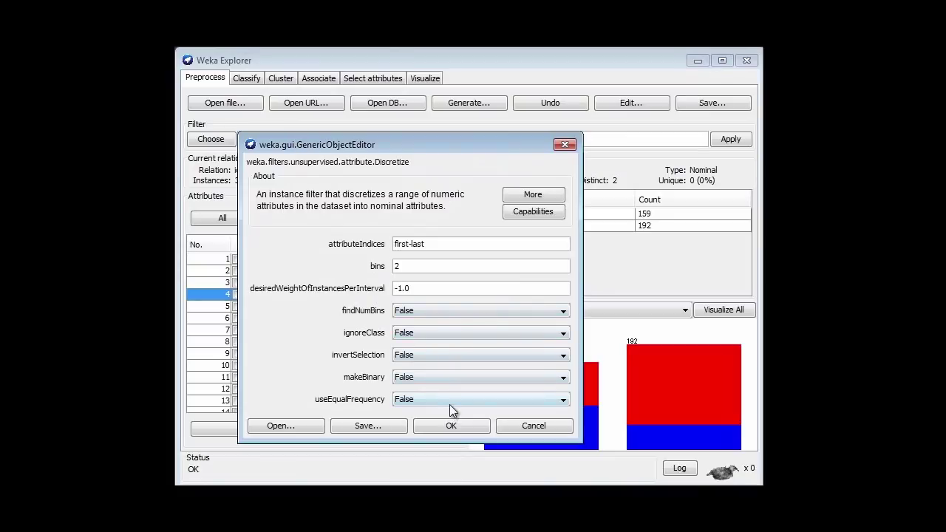
- Set the Discretize filter to useEqualFrequency True with 40 bins
left_click(453, 399)
left_click(446, 413)
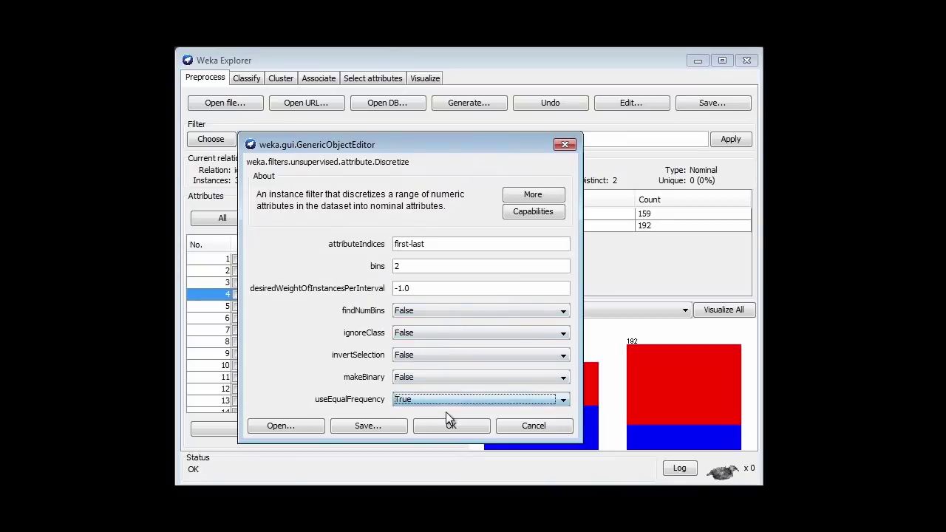
double_click(408, 265)
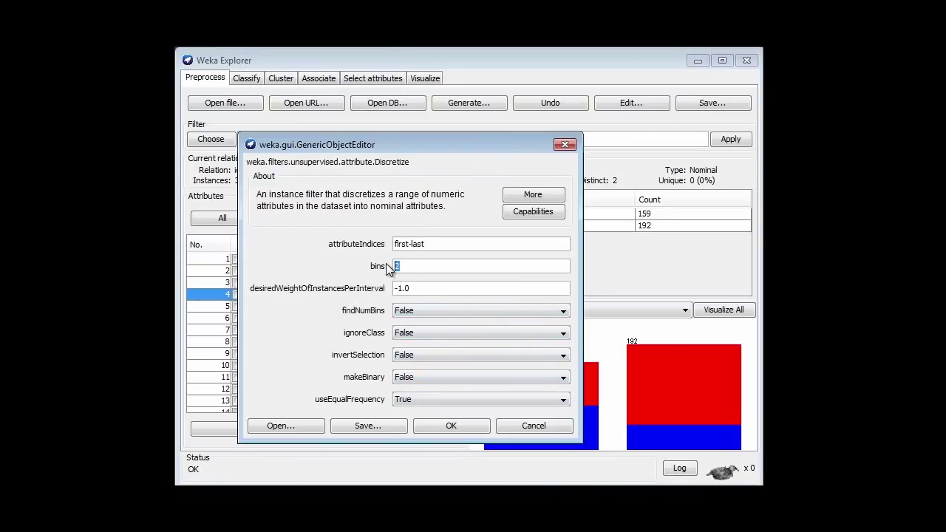
type("40")
left_click(460, 426)
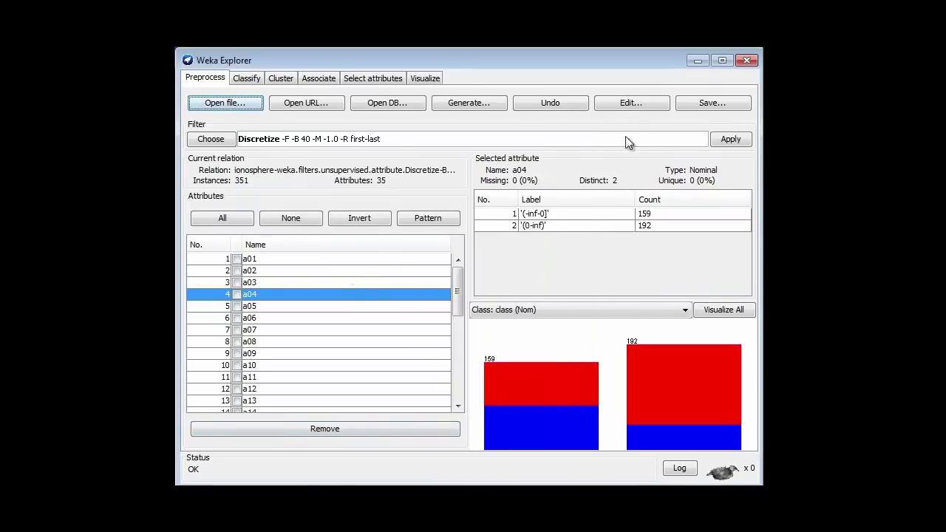
- Apply the equal-frequency filter to the original data and view a03's 30 bins of mostly 8 instances
left_click(558, 100)
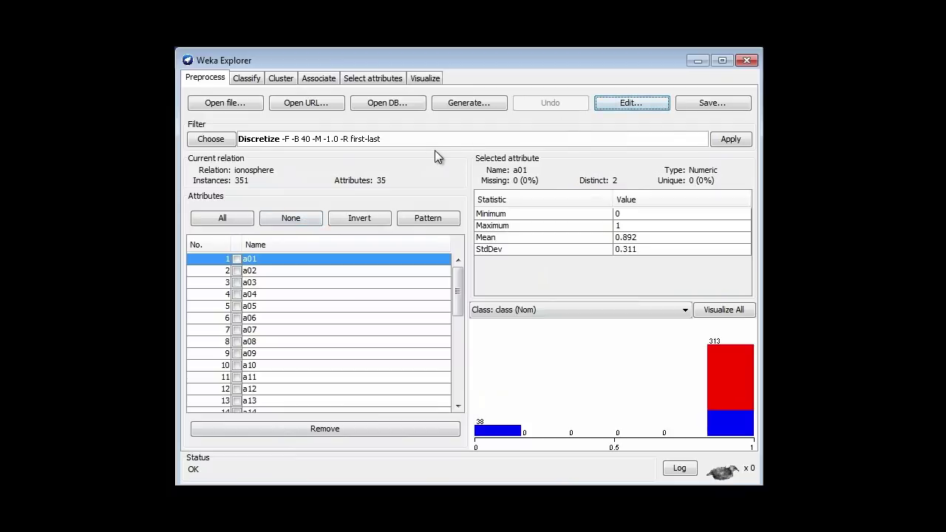
left_click(729, 141)
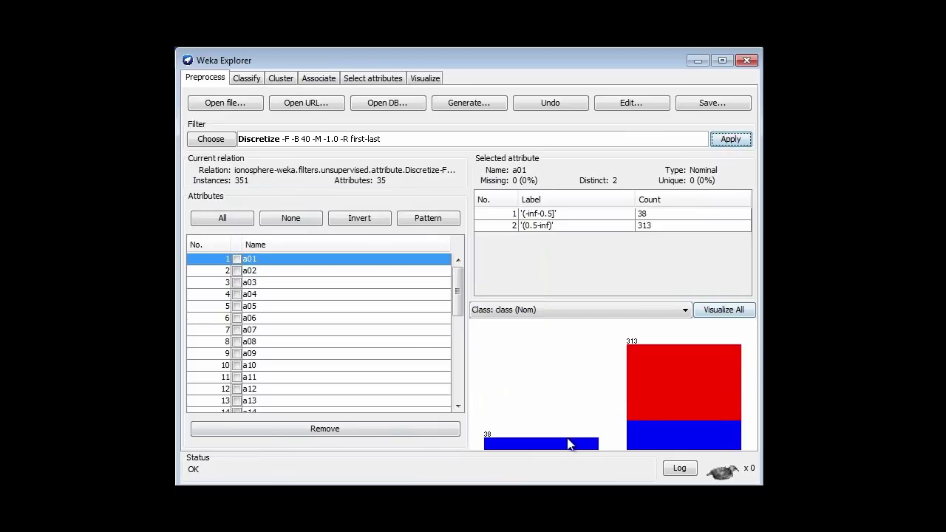
left_click(255, 283)
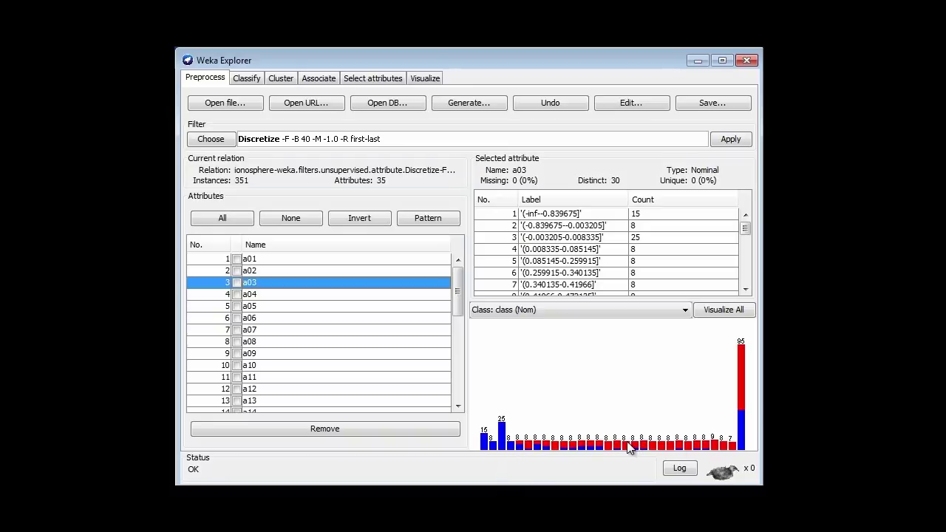
- Examine a04's 38 equal-frequency bins of mostly 8 instances, then go to classification
mouse_move(630, 448)
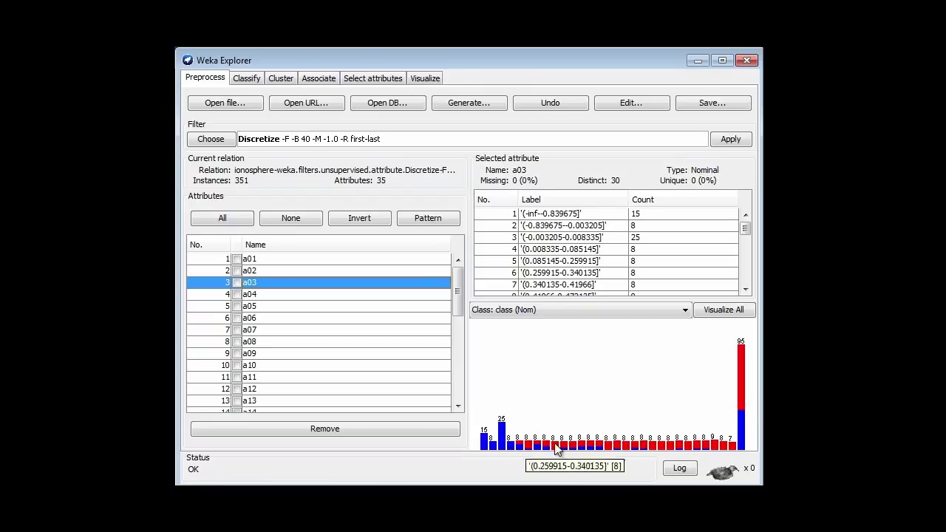
left_click(255, 295)
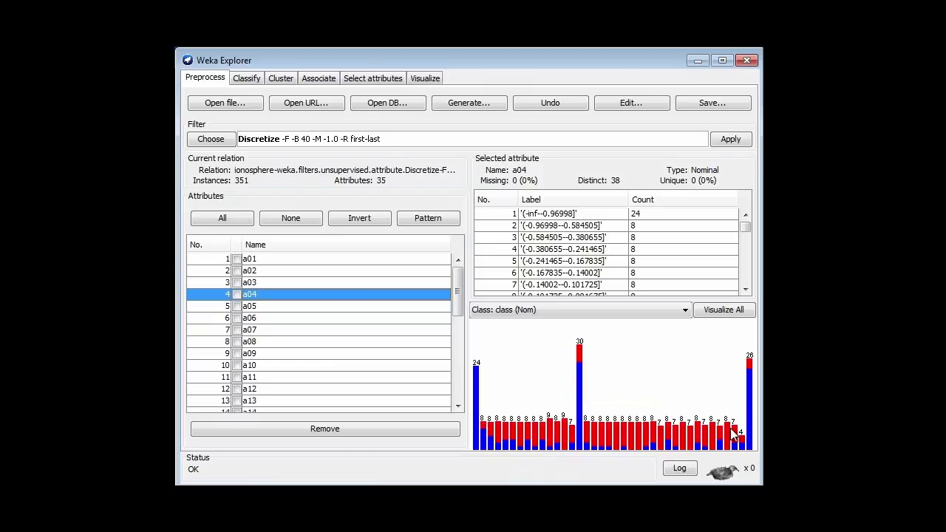
mouse_move(732, 434)
left_click(246, 78)
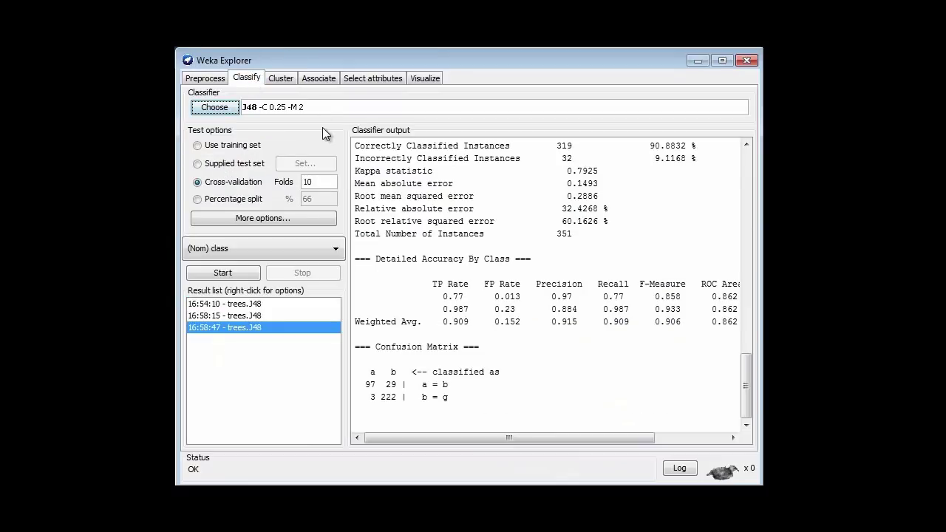
- Run J48 cross-validation on the equal-frequency data, scoring 87.1795% (306 correct), then return to preprocessing
left_click(235, 272)
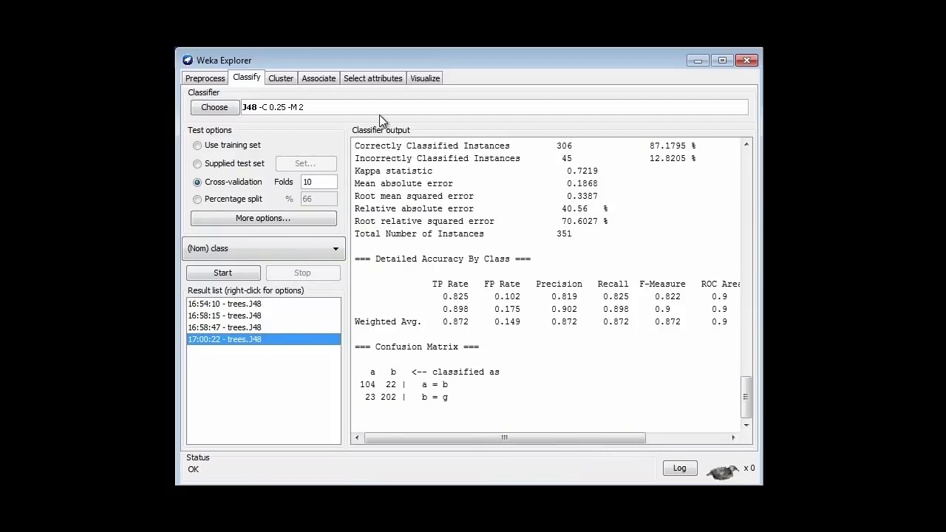
left_click(195, 80)
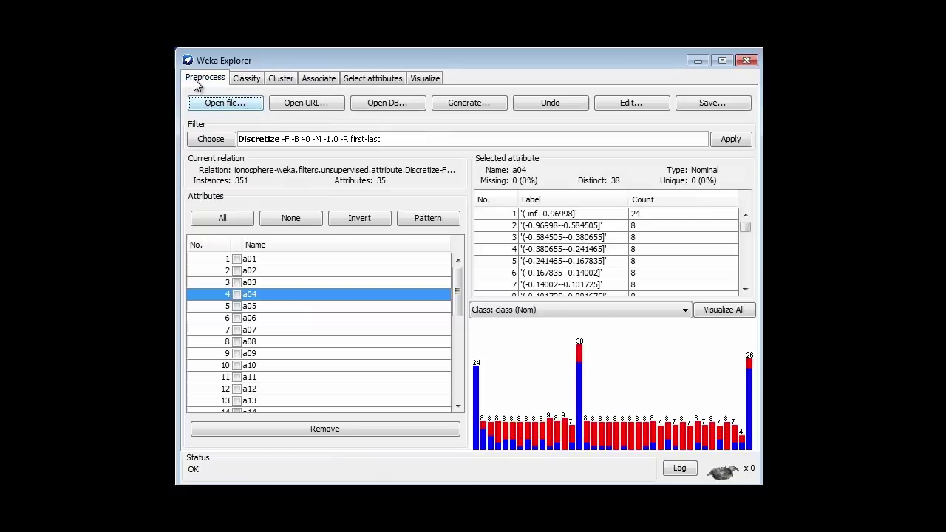
- Change the equal-frequency Discretize bins from 40 to 2
left_click(266, 144)
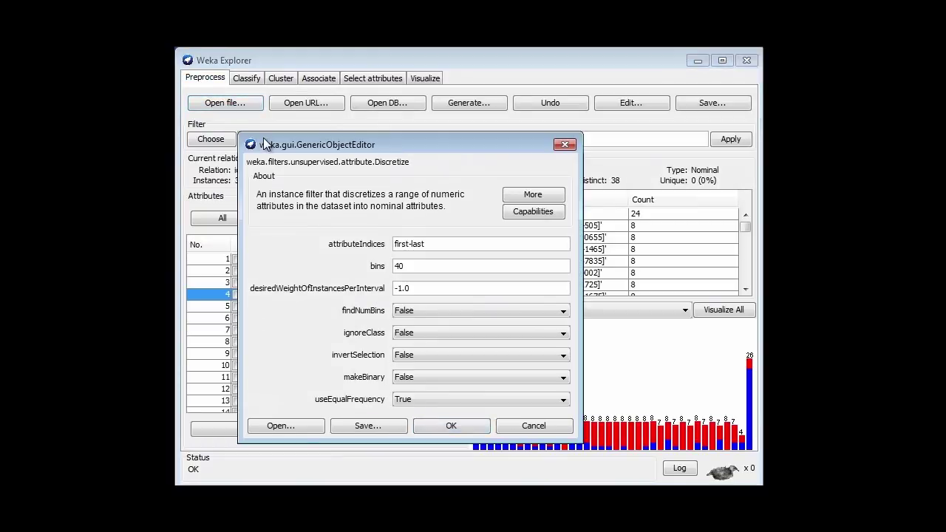
left_click_drag(416, 266, 362, 273)
type("2")
left_click(436, 426)
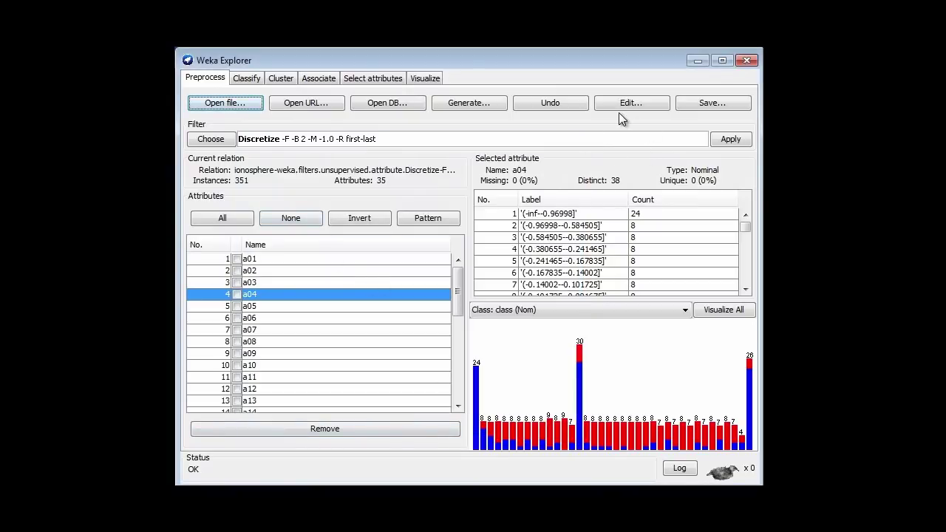
- Apply the 2-bin filter to the original data and confirm a03 and a04 split into 176/175 instances
left_click(557, 103)
left_click(731, 139)
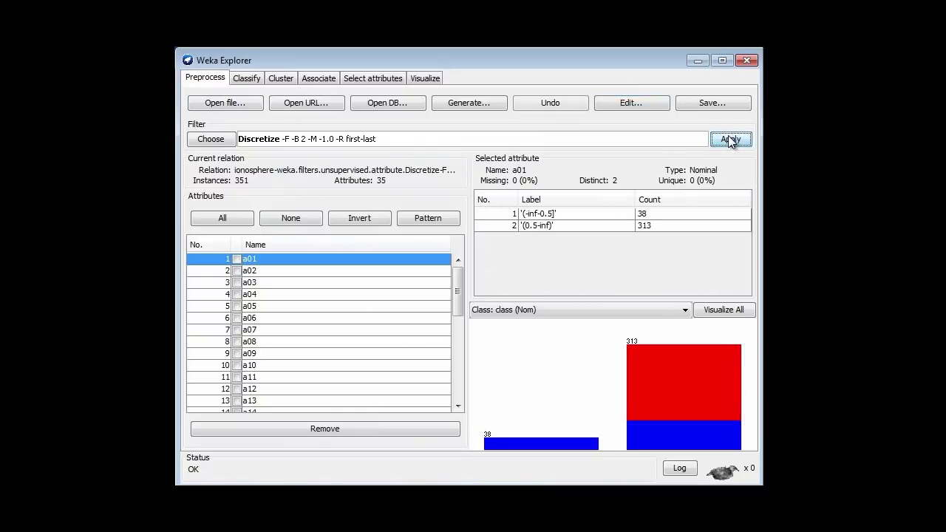
left_click(255, 282)
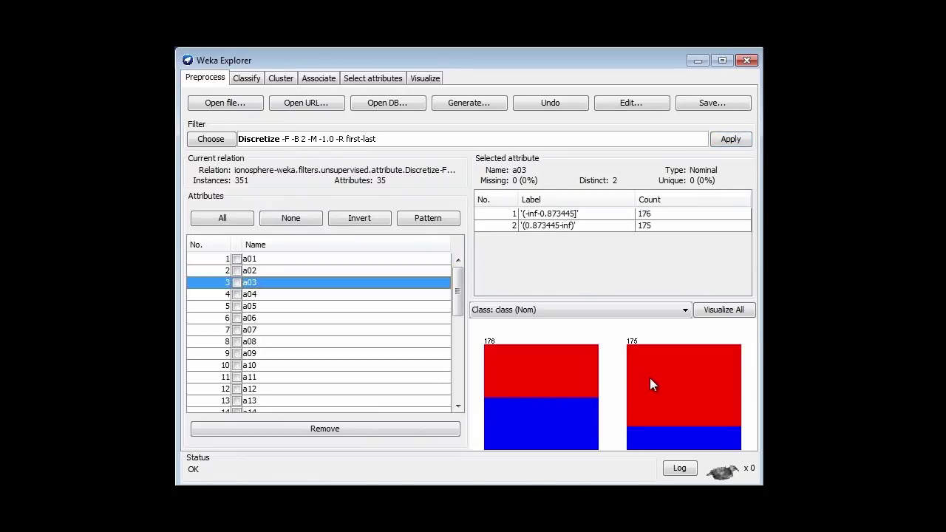
mouse_move(651, 378)
left_click(263, 296)
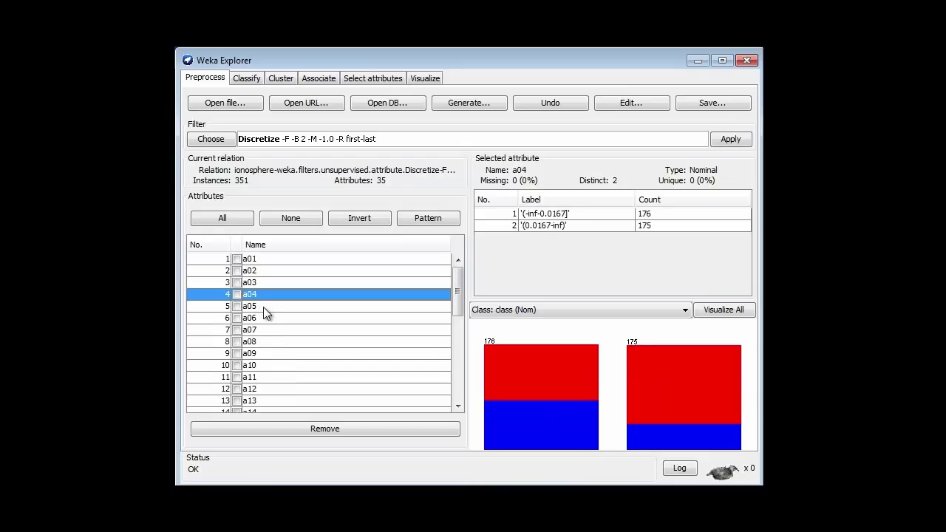
- Run J48 cross-validation on the 2-bin equal-frequency ionosphere data, scoring 82.906%
left_click(249, 80)
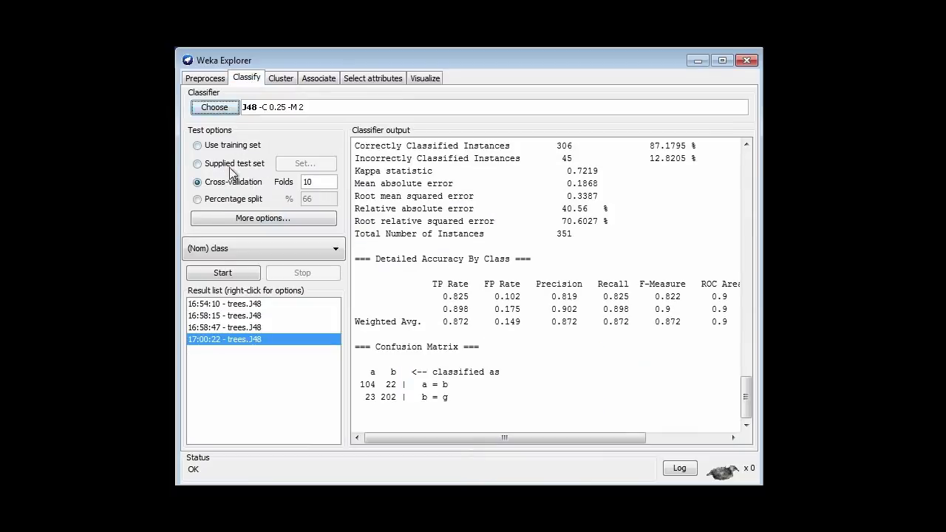
left_click(225, 272)
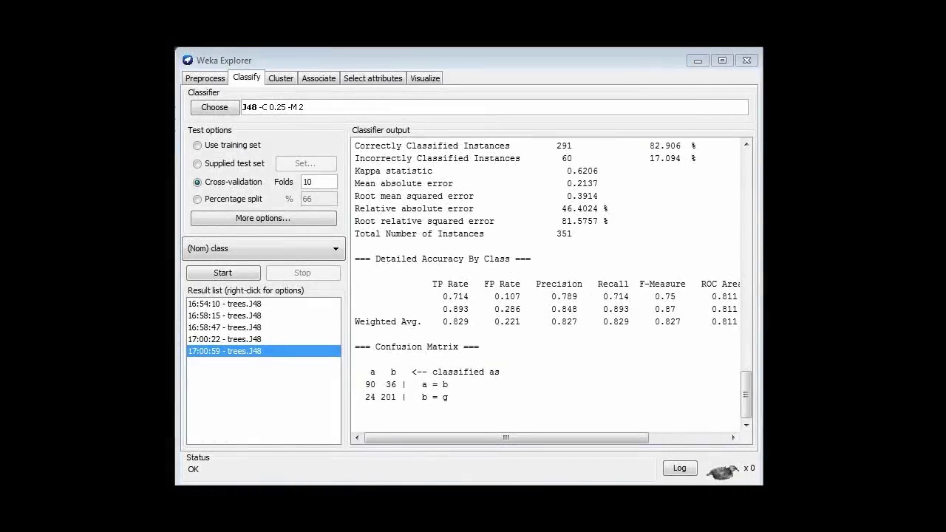
- Switch the Discretize filter's makeBinary option to True, keeping 2 equal-frequency bins
left_click(207, 79)
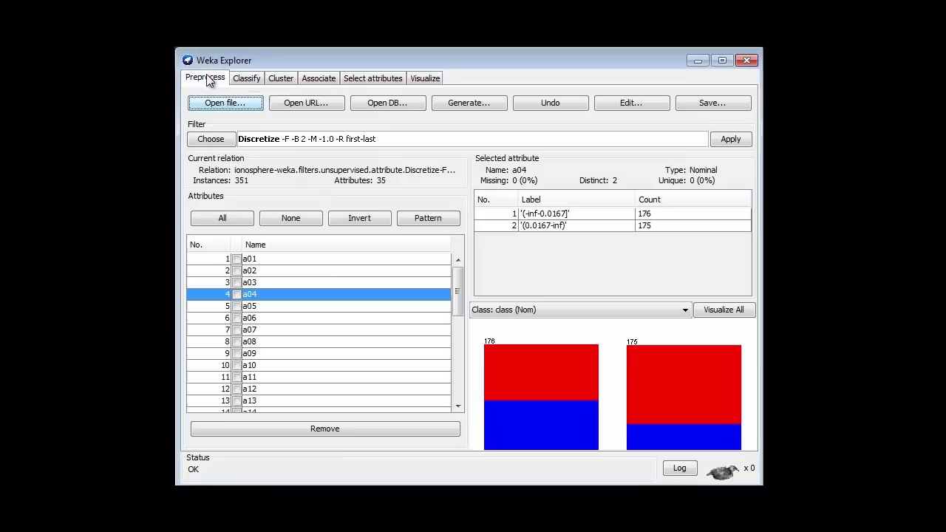
left_click(346, 139)
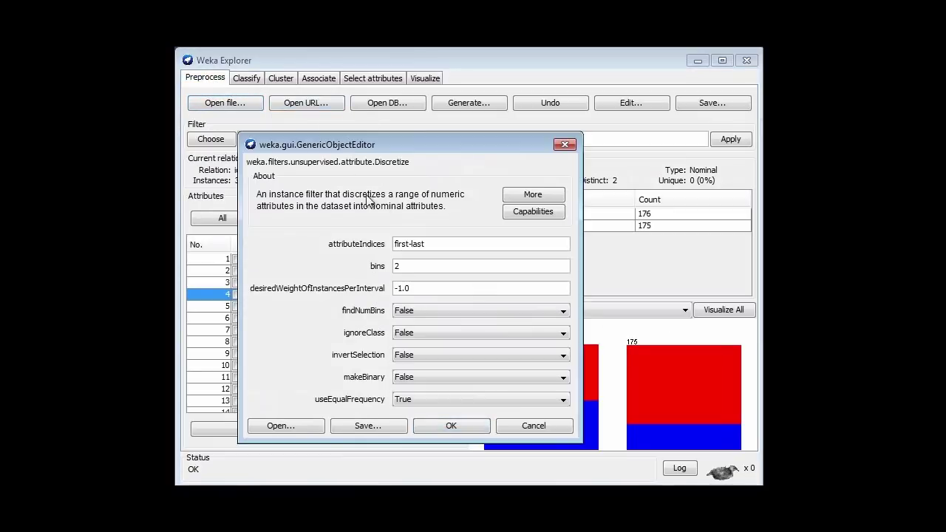
left_click(564, 377)
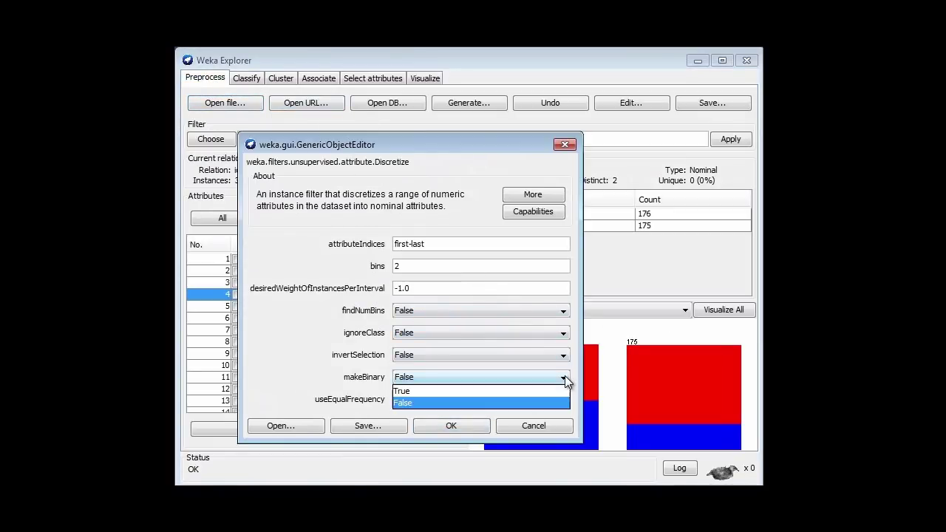
left_click(551, 392)
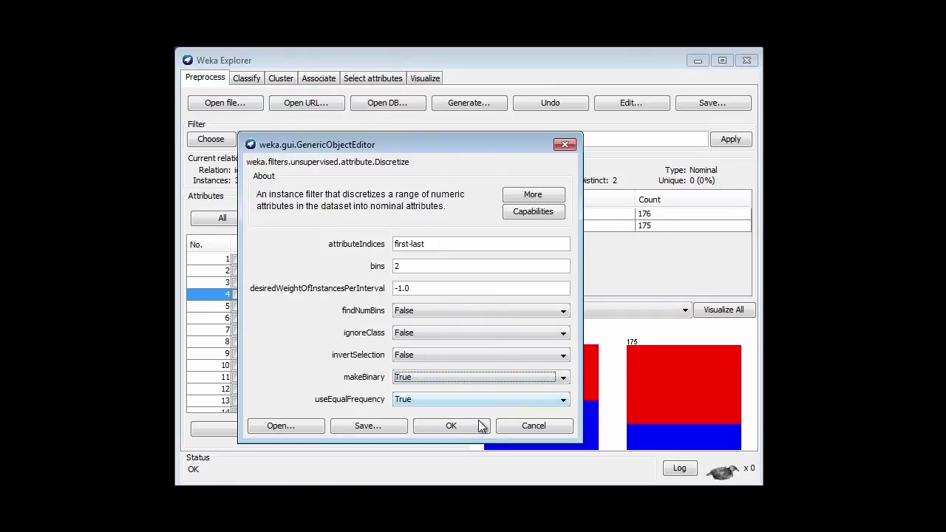